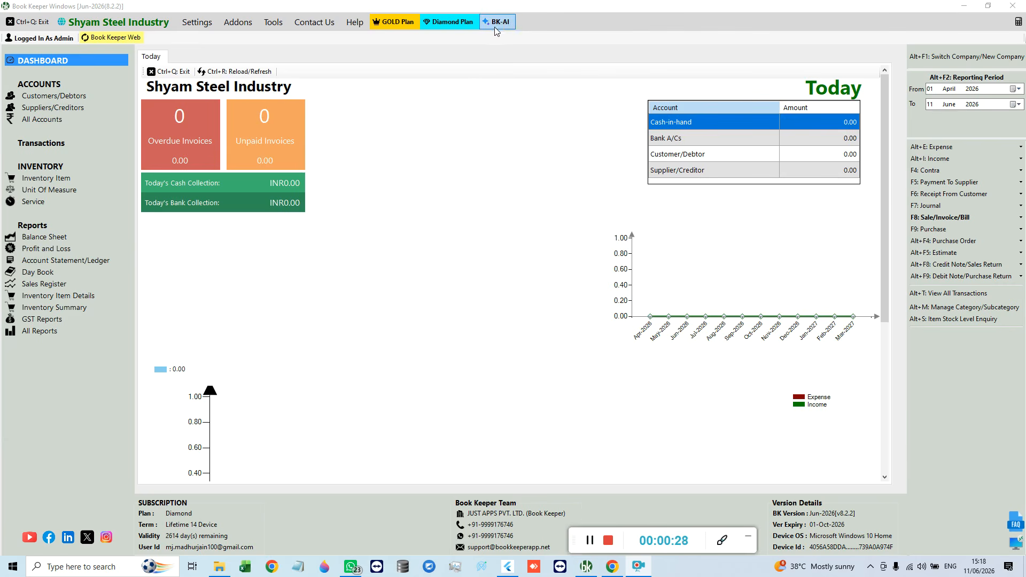
Start an AI upload of a scanned purchase bill and choose Tax Invoice_2_11_06_26.pdf from the Desktop
{"action": "left_click", "coordinate": [100, 9]}
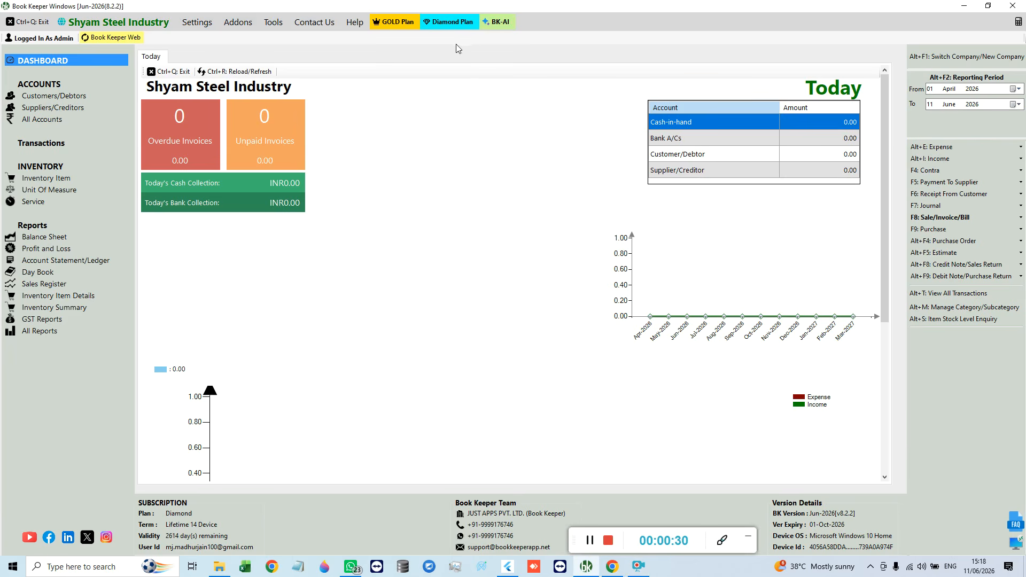
{"action": "left_click", "coordinate": [505, 24]}
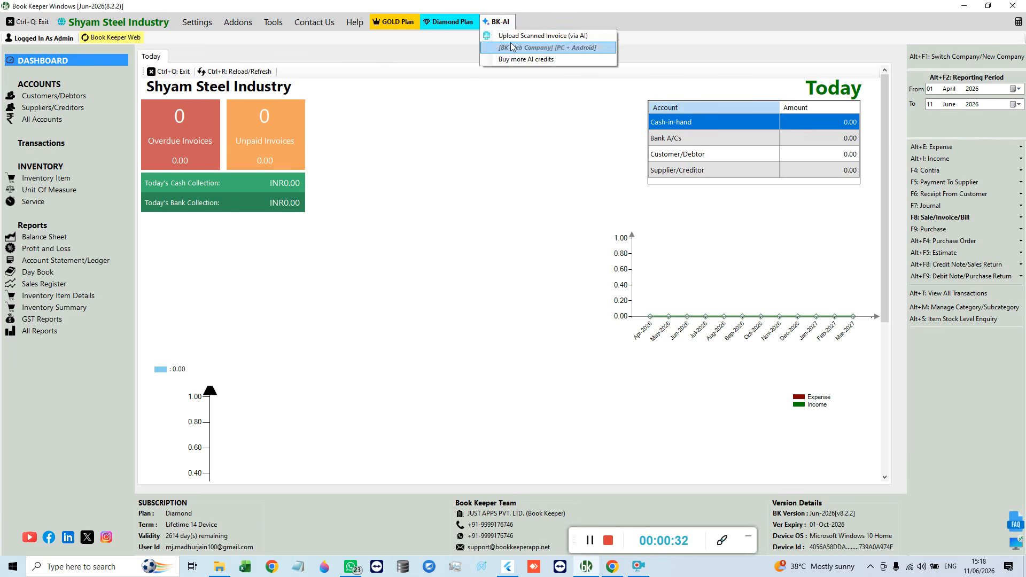
{"action": "left_click", "coordinate": [541, 37]}
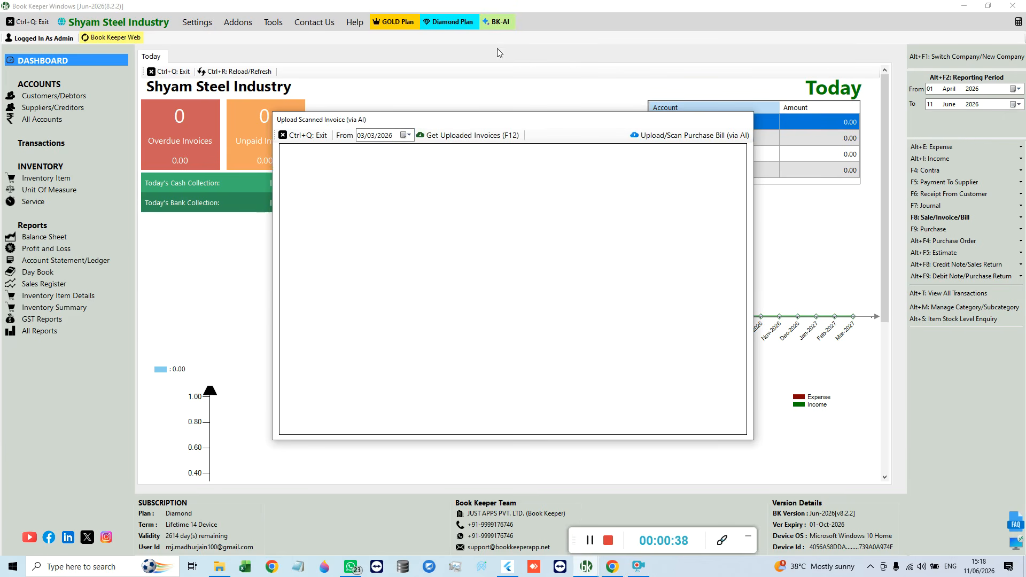
{"action": "left_click", "coordinate": [689, 136]}
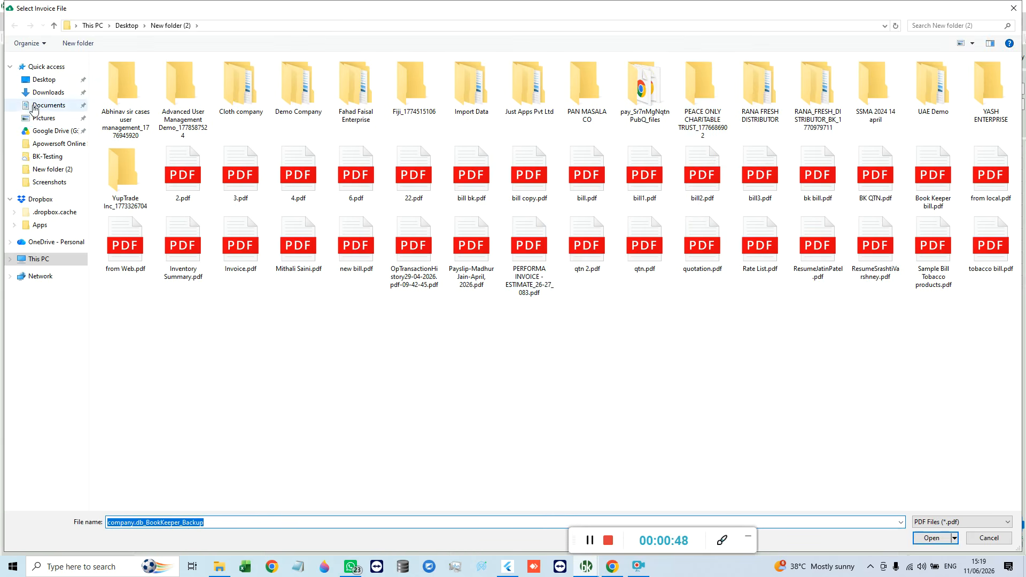
{"action": "left_click", "coordinate": [44, 80]}
{"action": "left_click", "coordinate": [301, 120]}
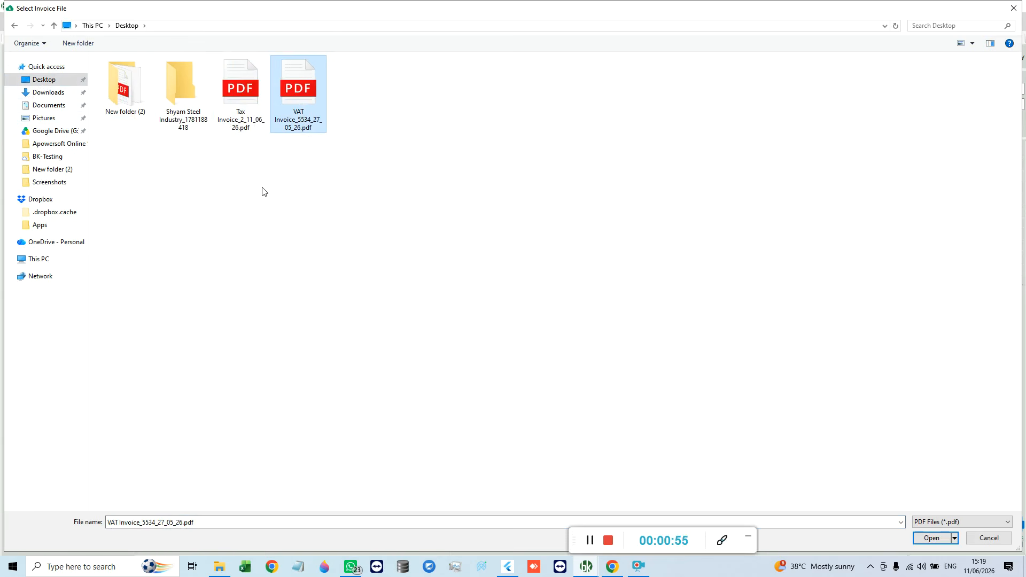
{"action": "left_click", "coordinate": [235, 110]}
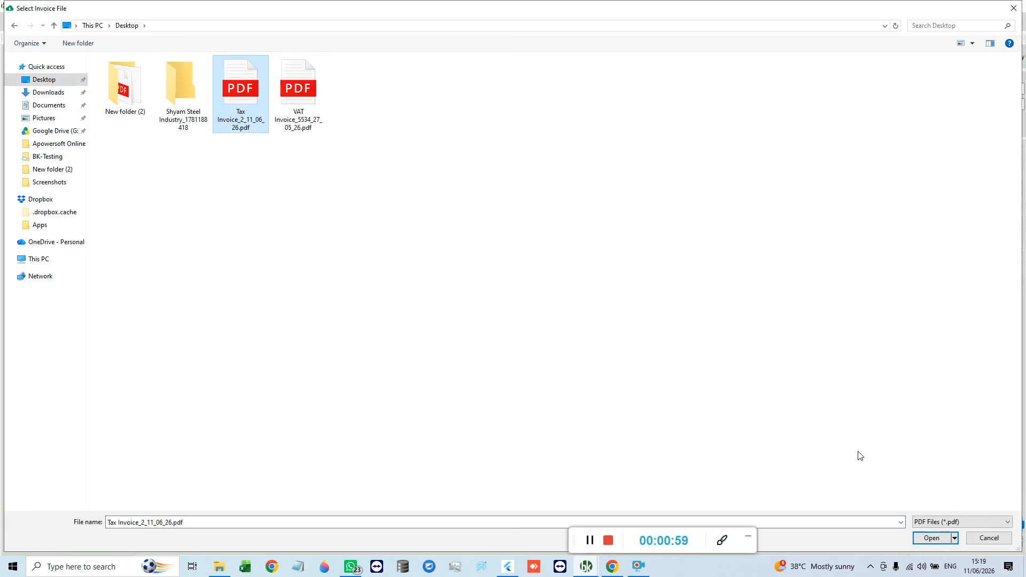
{"action": "left_click", "coordinate": [933, 539]}
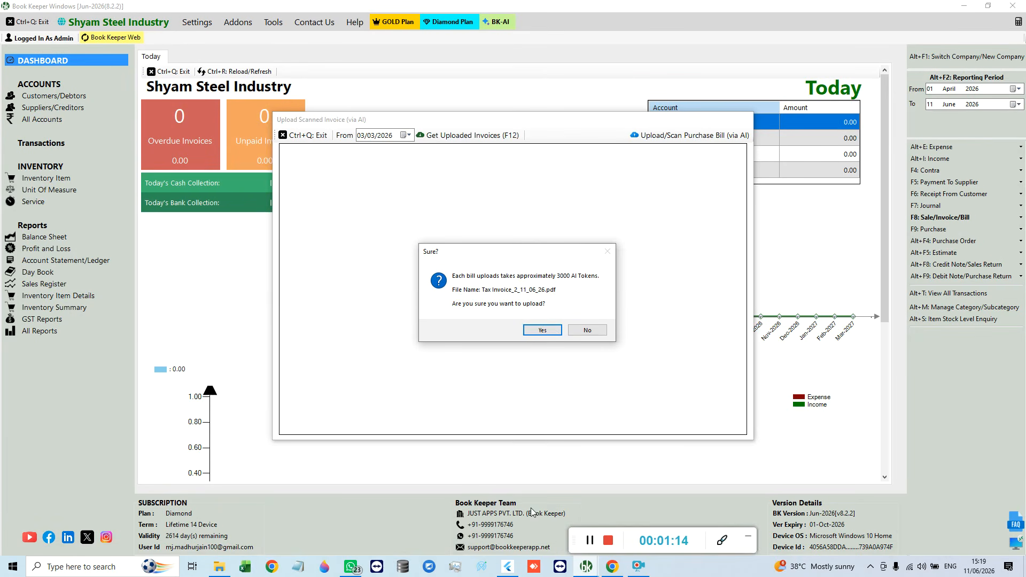
Switch to Chrome and examine how AI tokens relate to words in the Google result for "what is AI token"
{"action": "left_click", "coordinate": [612, 566]}
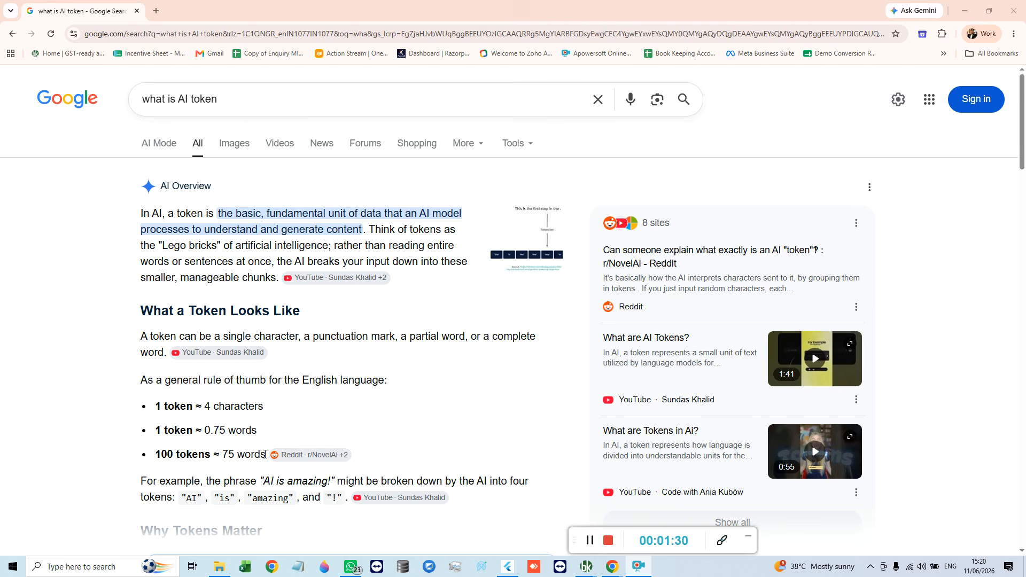
{"action": "left_click_drag", "start_coordinate": [265, 454], "coordinate": [224, 455]}
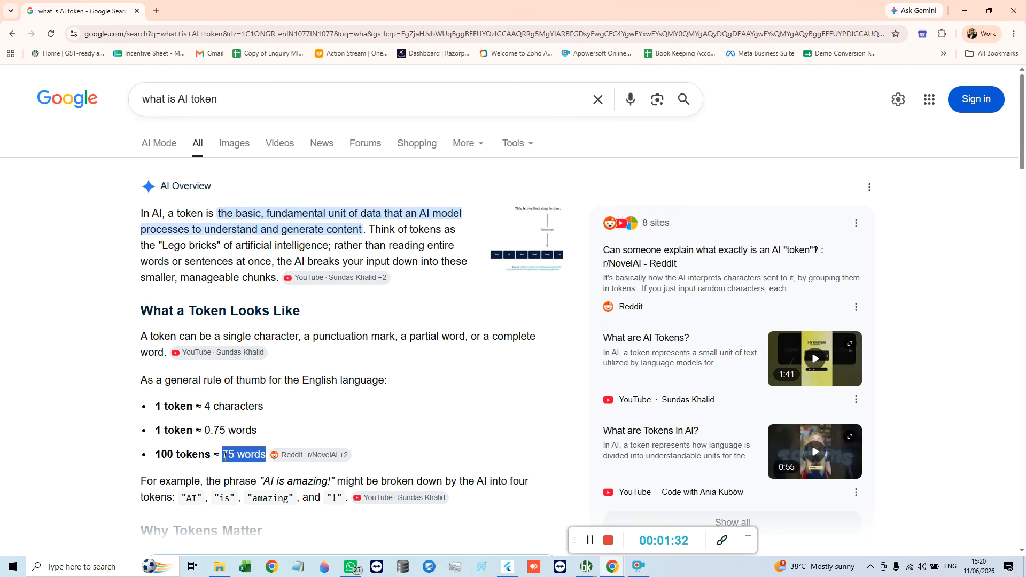
{"action": "left_click_drag", "start_coordinate": [155, 454], "coordinate": [212, 455]}
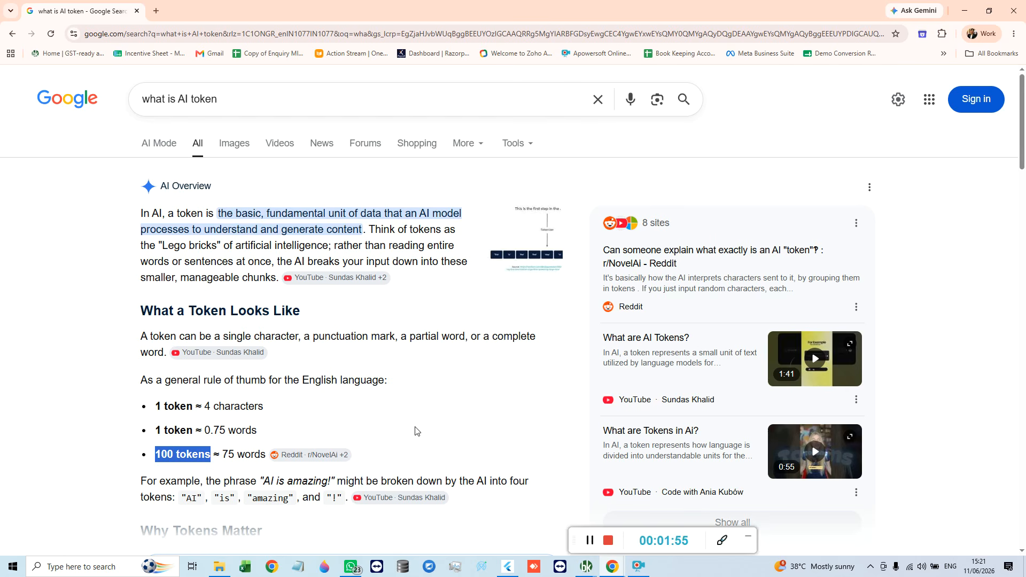
Return to Book Keeper, confirm the upload of the selected bill and retrieve the uploaded invoices
{"action": "mouse_move", "coordinate": [583, 571]}
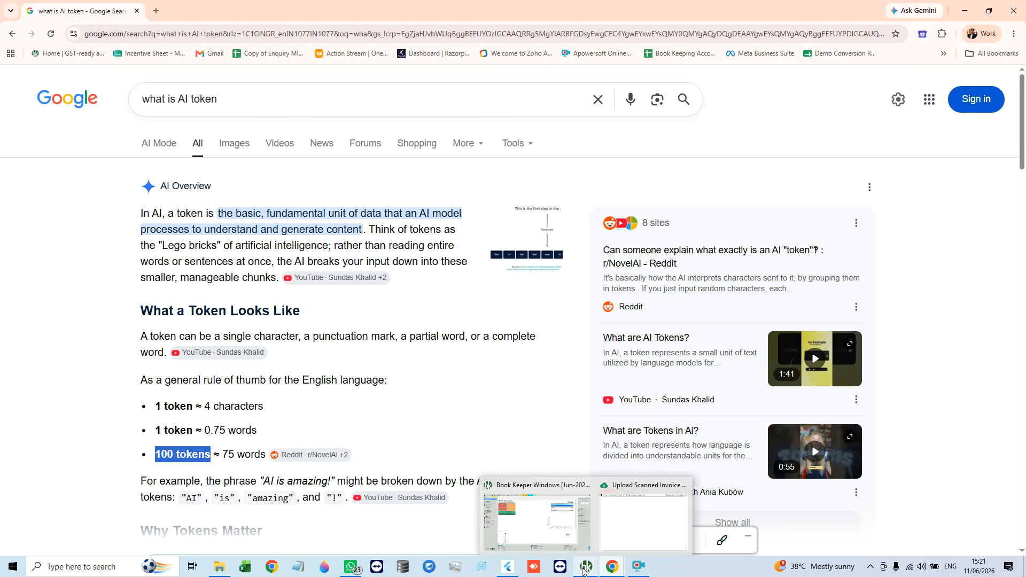
{"action": "left_click", "coordinate": [640, 510]}
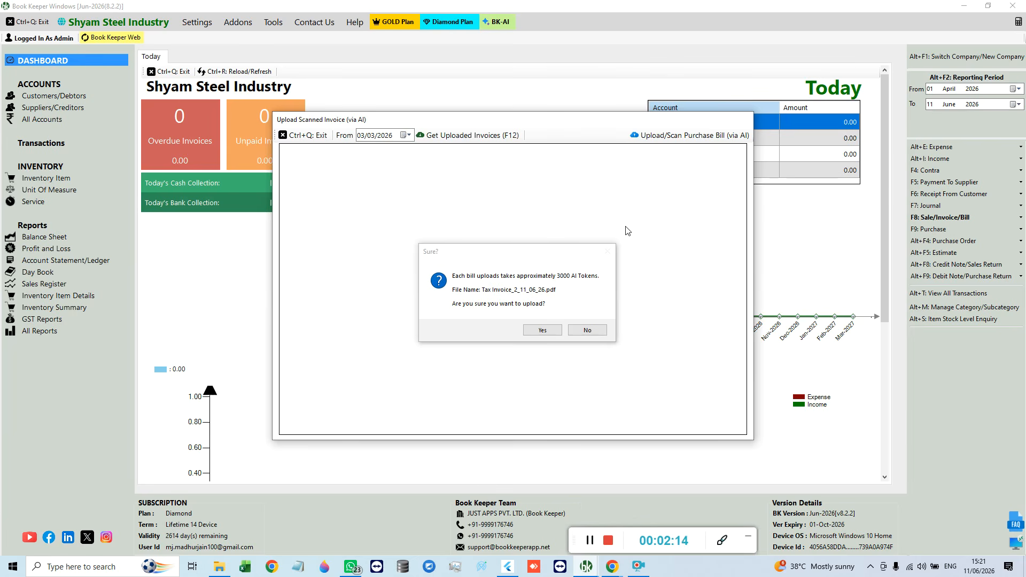
{"action": "left_click", "coordinate": [542, 330]}
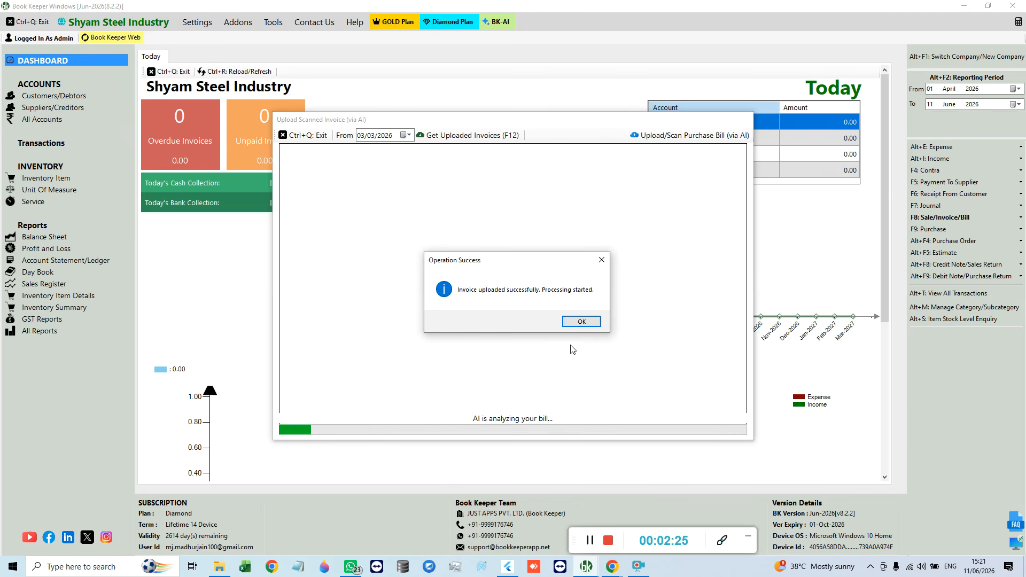
{"action": "left_click", "coordinate": [582, 320]}
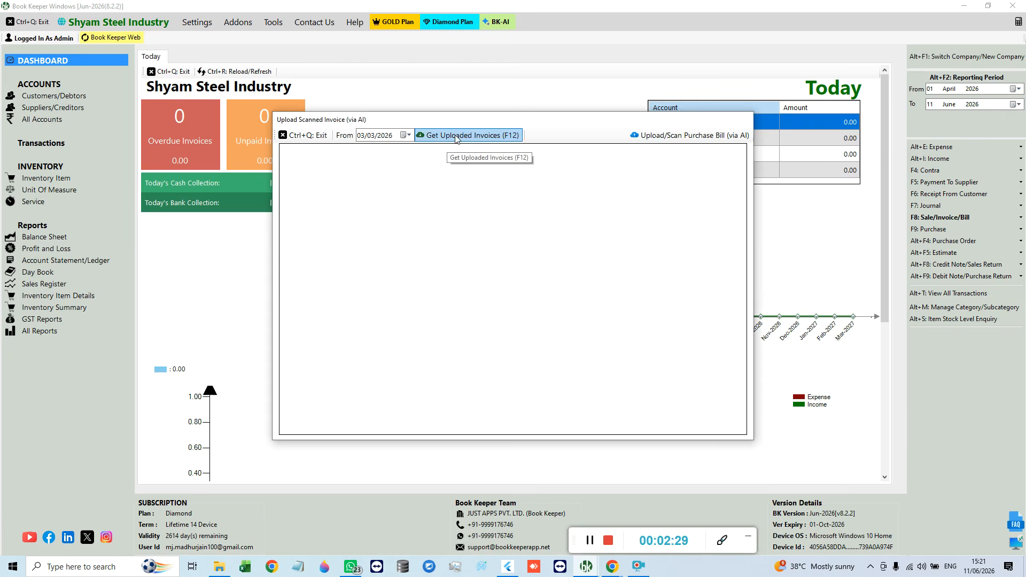
{"action": "left_click", "coordinate": [481, 138]}
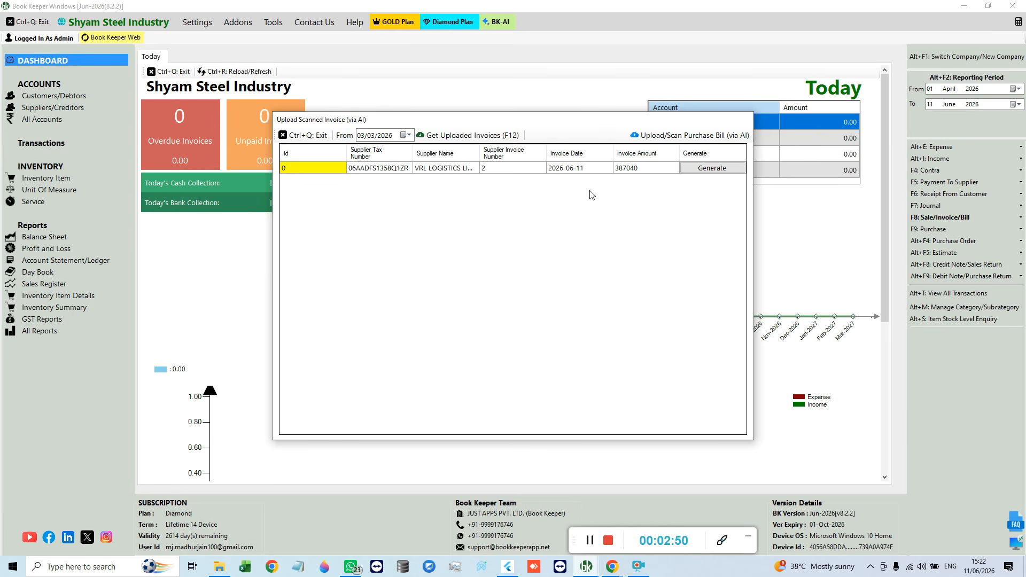
{"action": "left_click", "coordinate": [712, 169]}
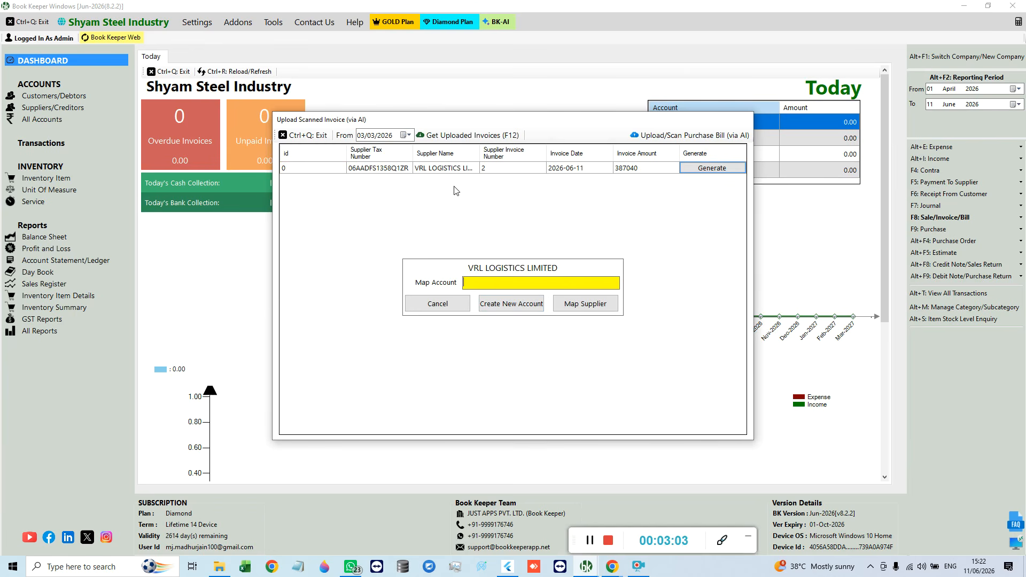
{"action": "key", "text": "Down"}
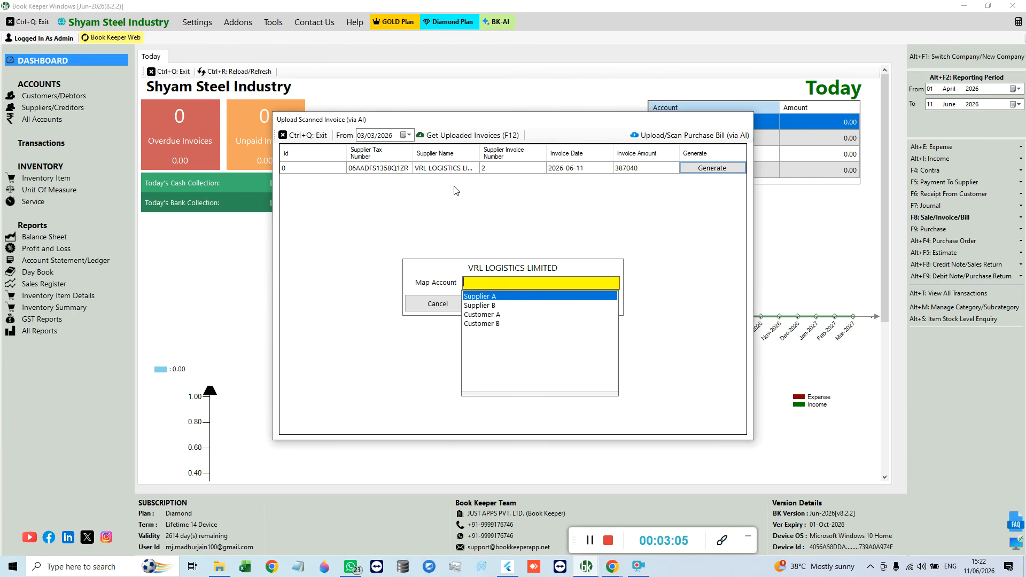
{"action": "left_click", "coordinate": [507, 296]}
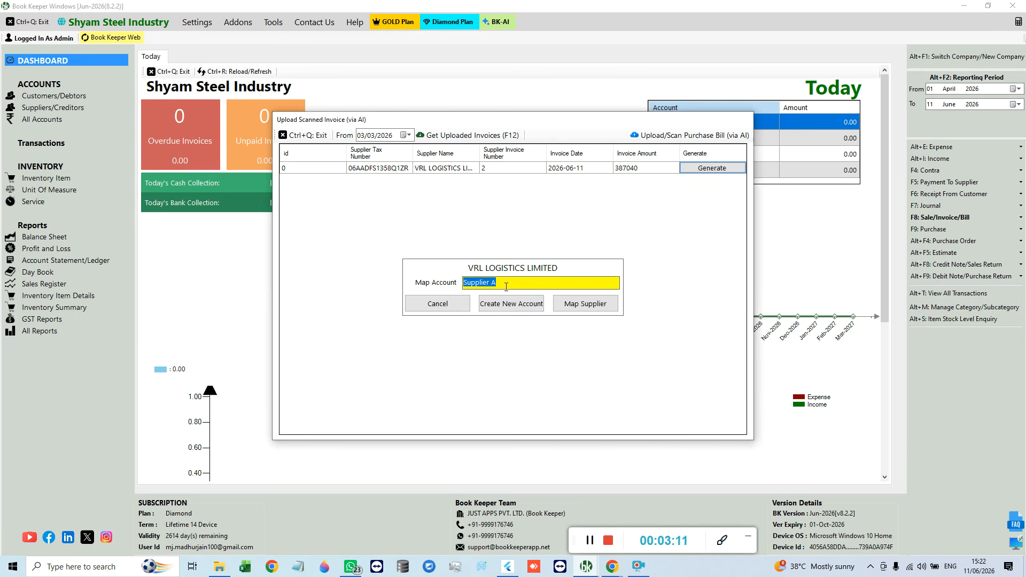
{"action": "left_click", "coordinate": [586, 305]}
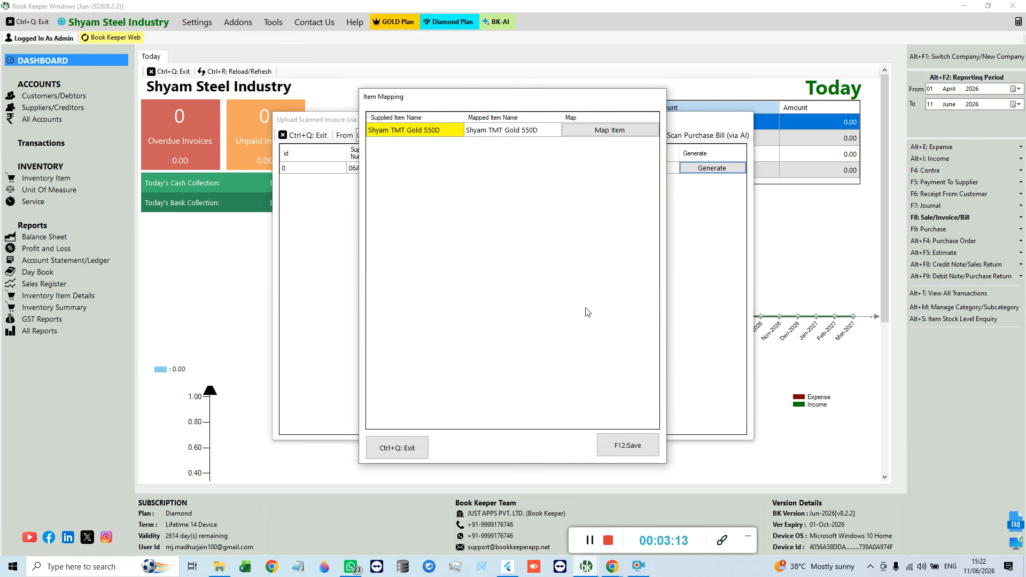
{"action": "left_click", "coordinate": [373, 449]}
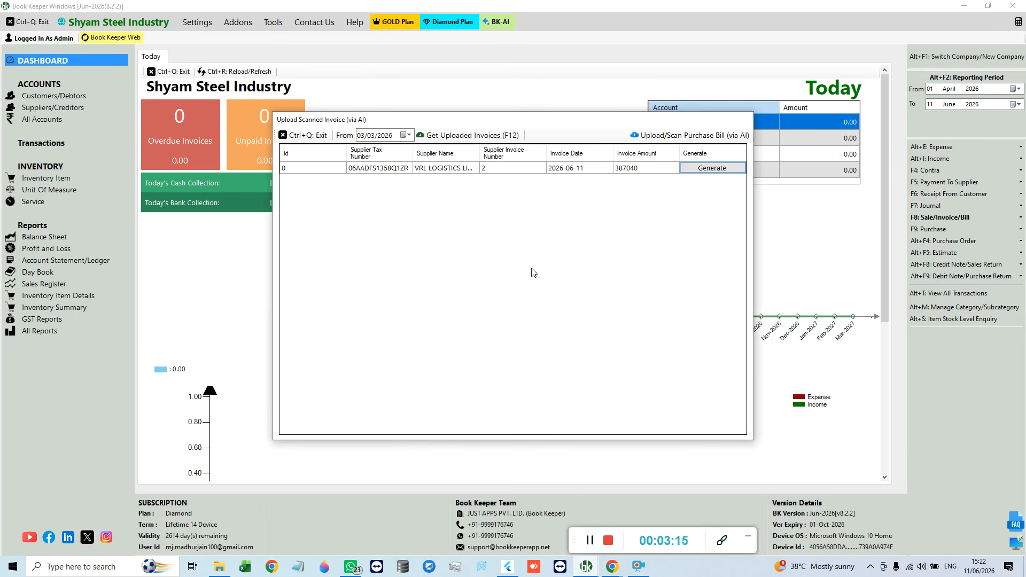
Generate the VRL LOGISTICS LIMITED invoice and create a new Sundry Creditors account for that supplier, keeping the GST registration type Unknown
{"action": "left_click", "coordinate": [703, 169]}
{"action": "left_click", "coordinate": [517, 301]}
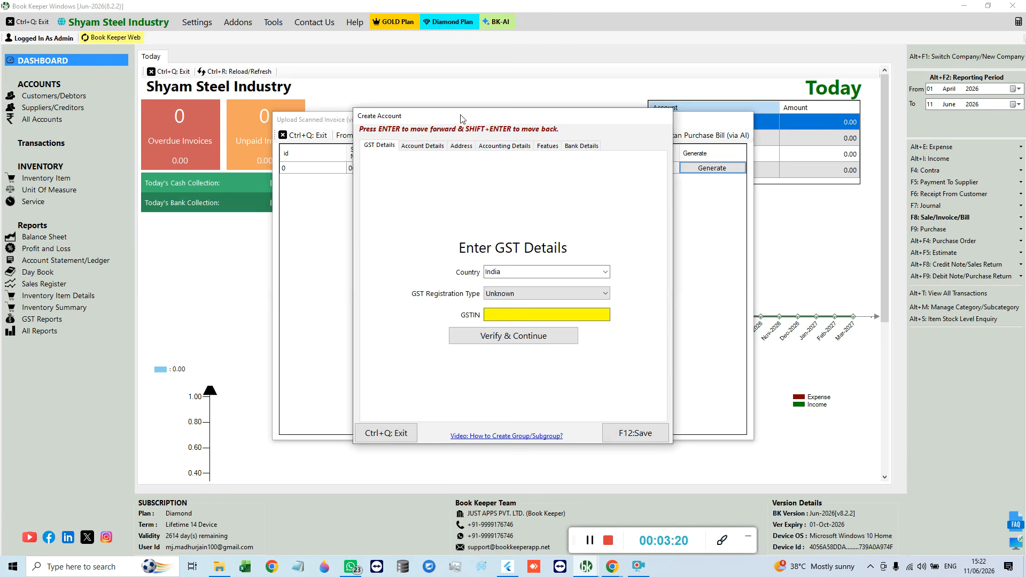
{"action": "left_click_drag", "start_coordinate": [462, 118], "coordinate": [590, 145]}
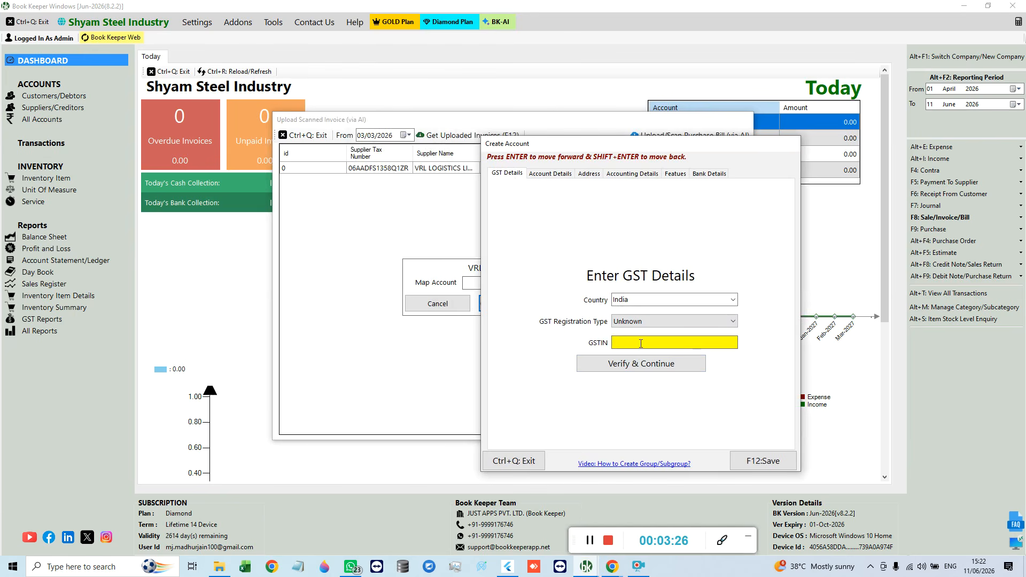
{"action": "left_click", "coordinate": [550, 174]}
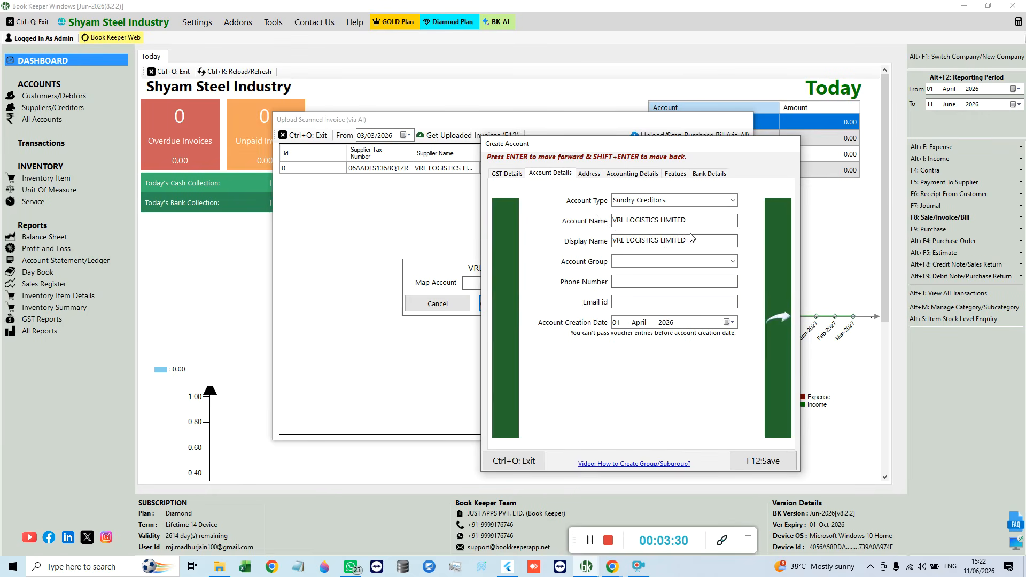
{"action": "left_click", "coordinate": [769, 461]}
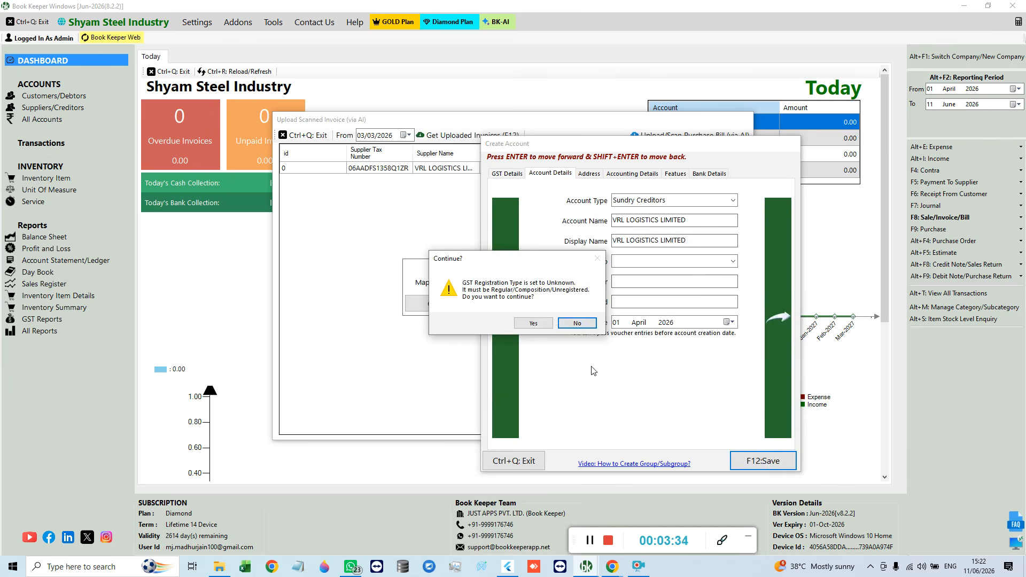
{"action": "left_click", "coordinate": [545, 325]}
{"action": "left_click", "coordinate": [552, 338]}
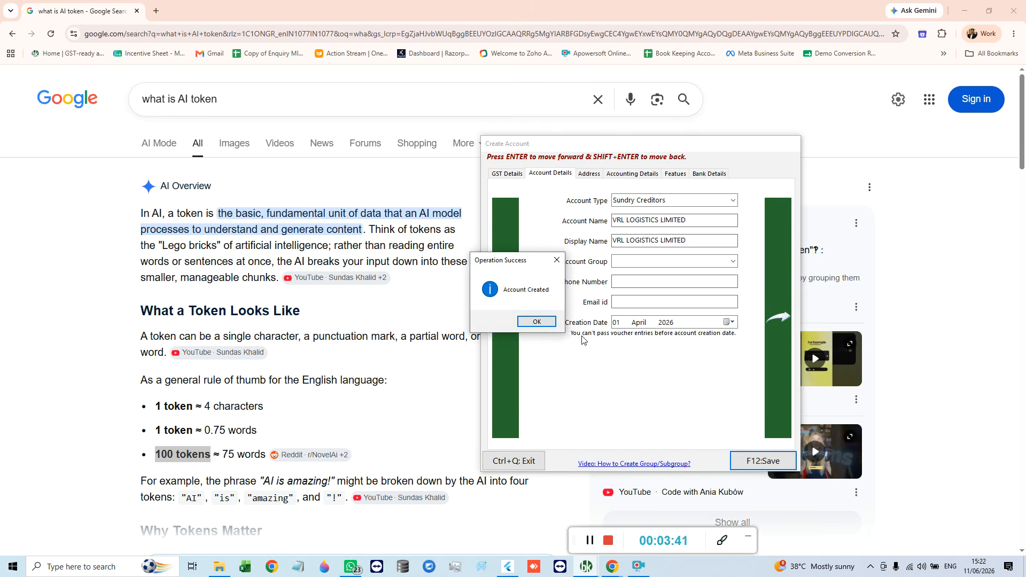
{"action": "left_click", "coordinate": [534, 321]}
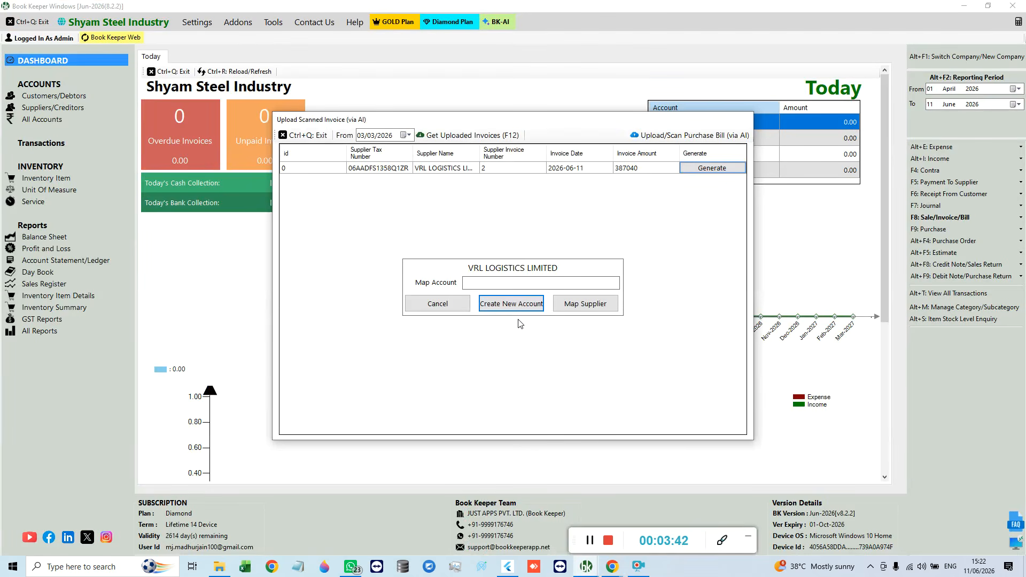
Map the invoice's supplier to the VRL LOGISTICS LIMITED account
{"action": "left_click", "coordinate": [528, 283]}
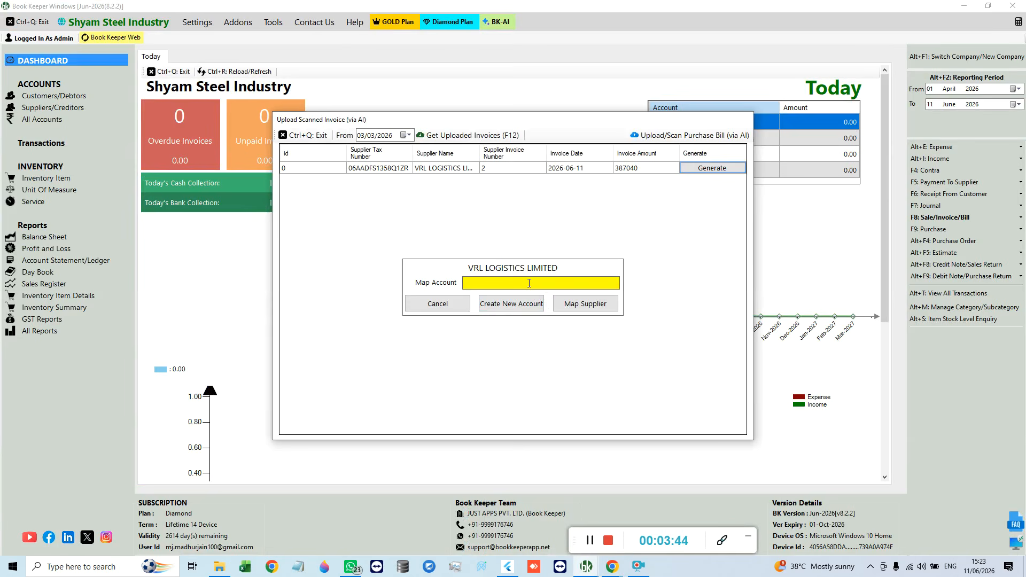
{"action": "left_click", "coordinate": [529, 283]}
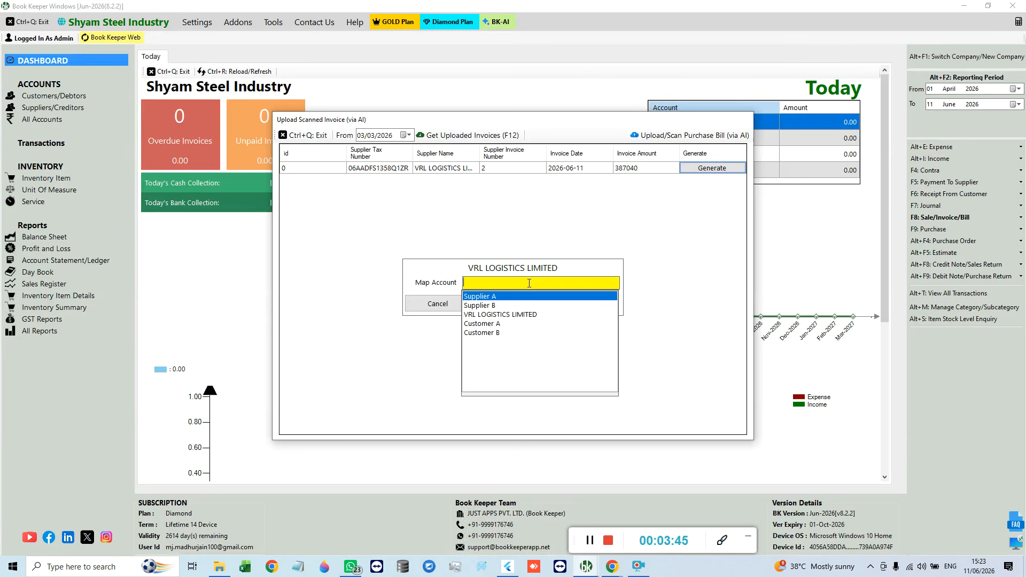
{"action": "left_click", "coordinate": [517, 315]}
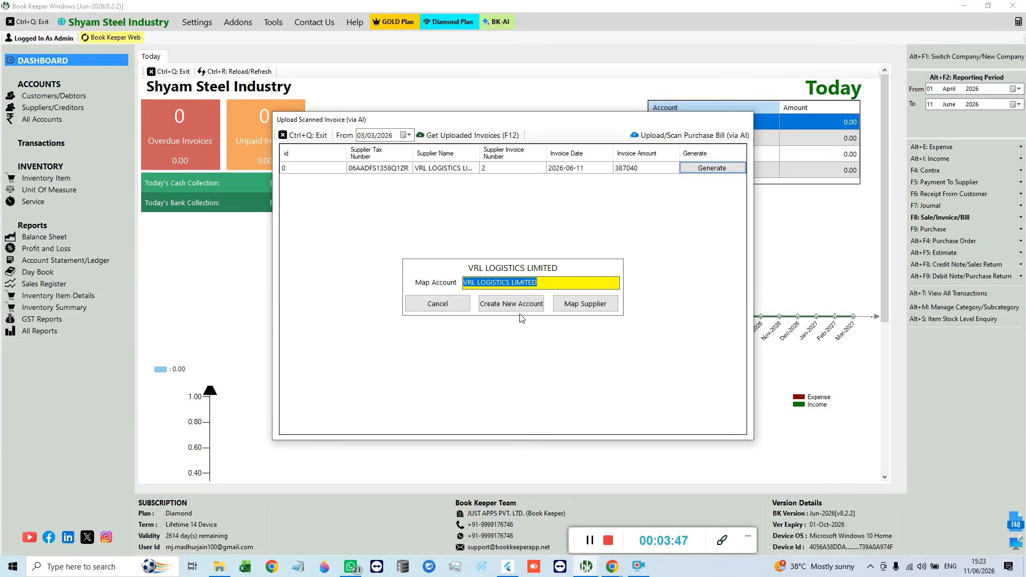
{"action": "left_click", "coordinate": [586, 309]}
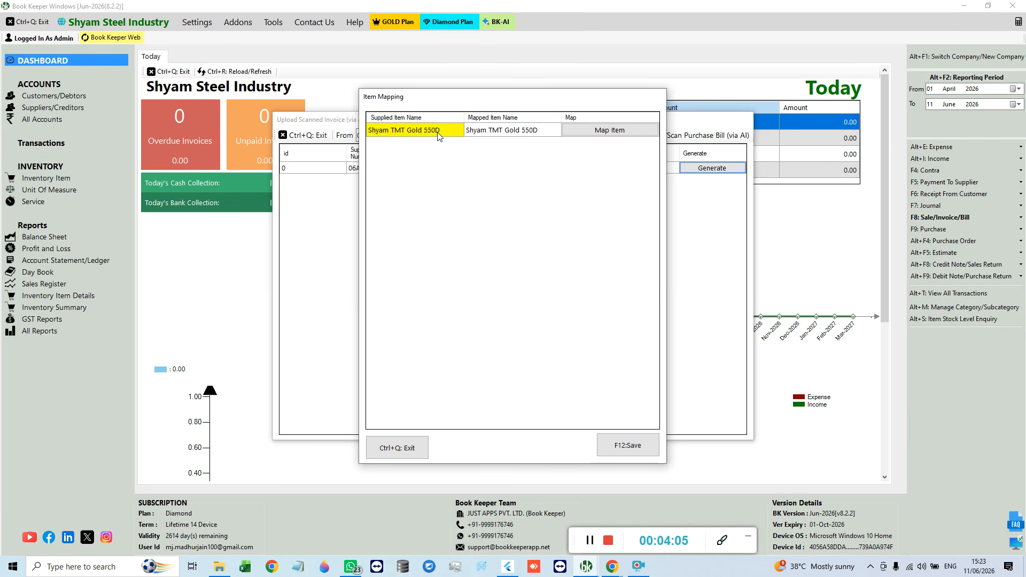
Map the supplied item Shyam TMT Gold 550D to the inventory item of the same name and save the mapping to generate the purchase voucher
{"action": "left_click", "coordinate": [505, 134]}
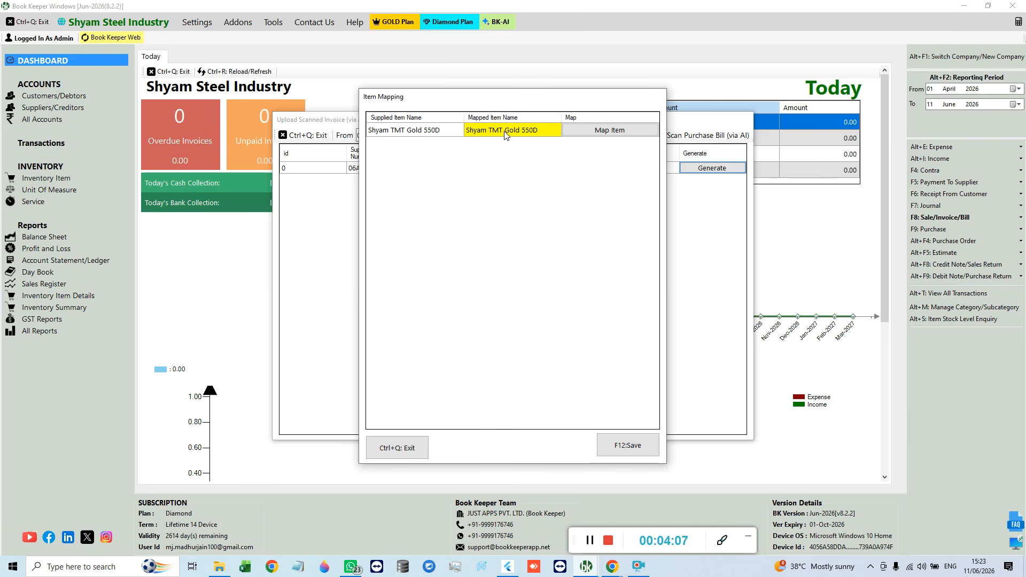
{"action": "left_click", "coordinate": [609, 134]}
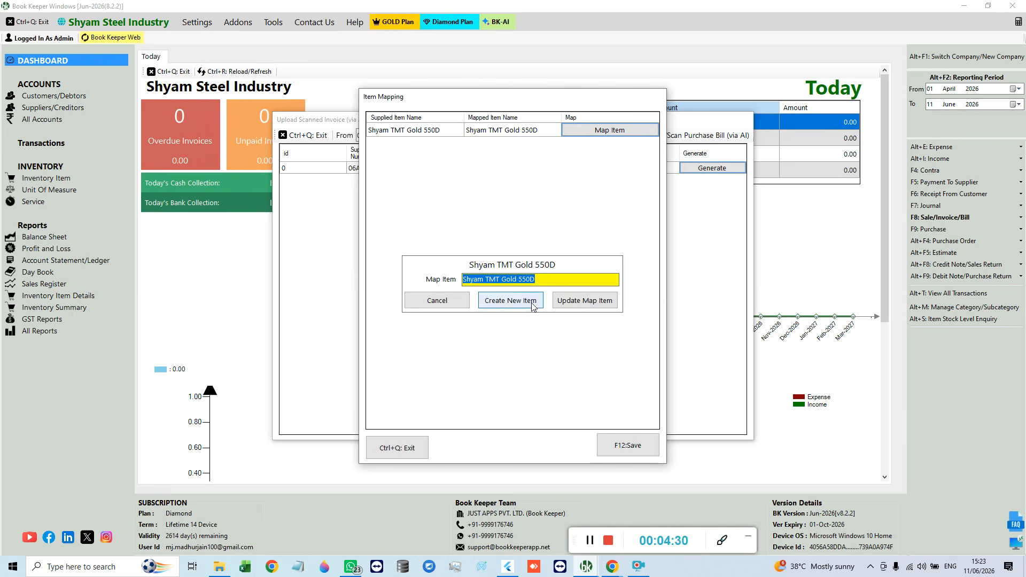
{"action": "left_click", "coordinate": [586, 302]}
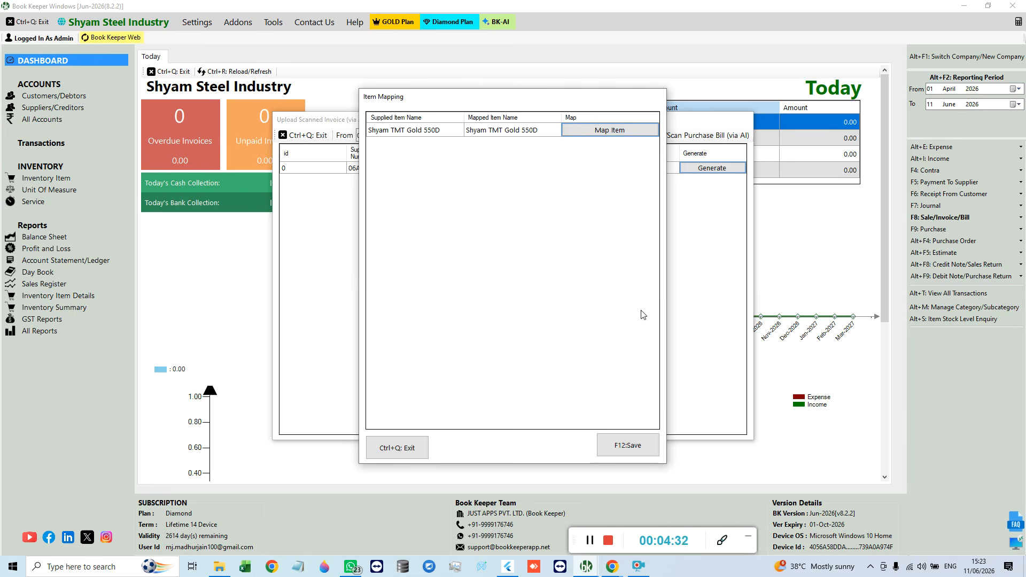
{"action": "left_click", "coordinate": [639, 449]}
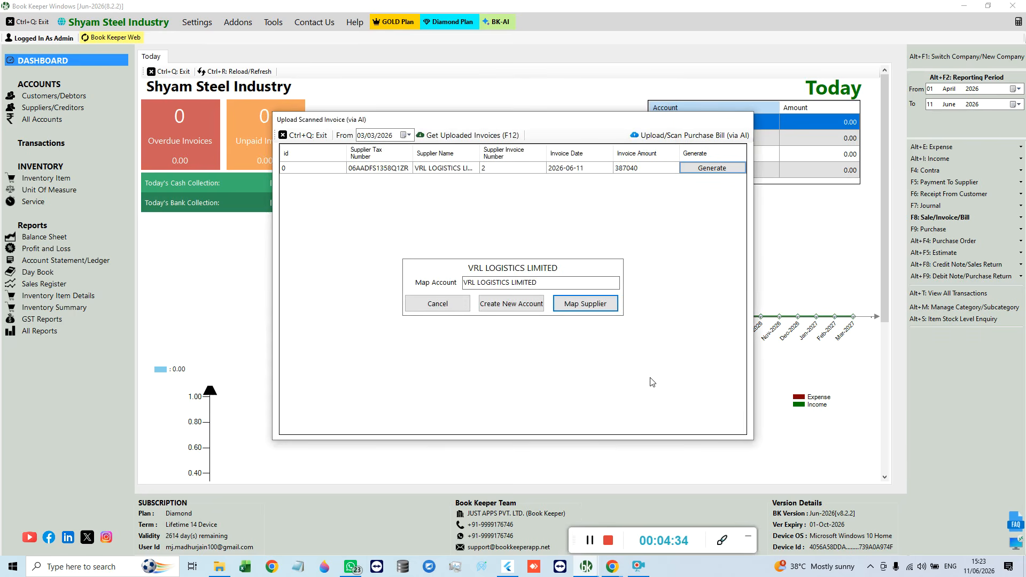
{"action": "key", "text": "Return"}
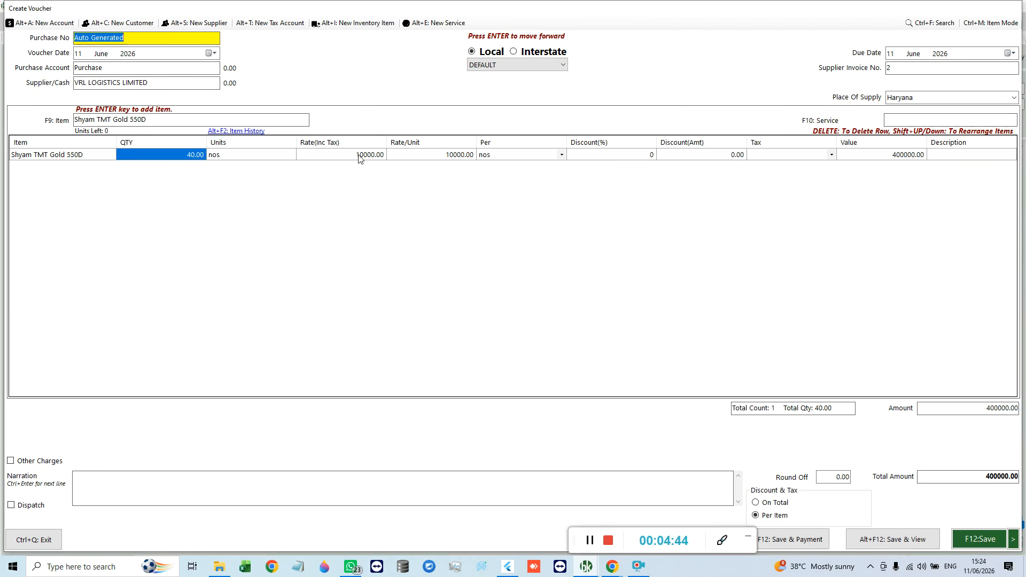
Save the VRL LOGISTICS LIMITED purchase voucher and view it, then close the voucher view and the uploaded invoices window
{"action": "left_click", "coordinate": [145, 78]}
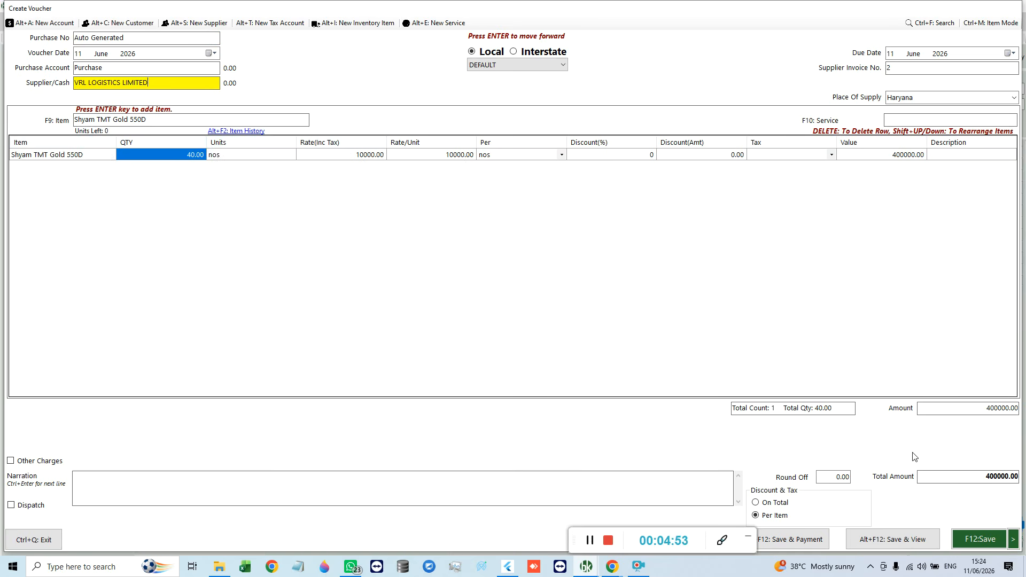
{"action": "left_click", "coordinate": [903, 544]}
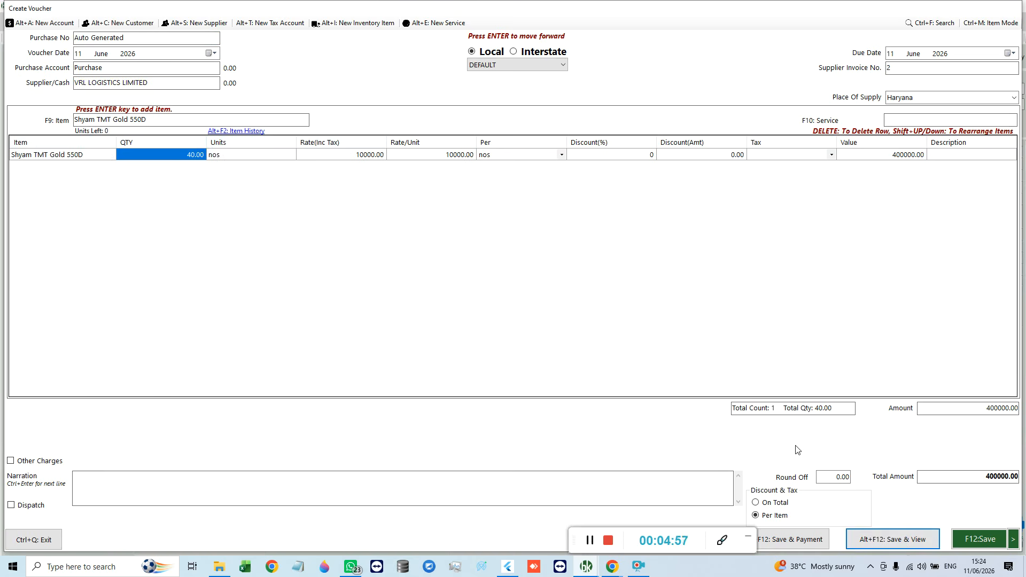
{"action": "key", "text": "Return"}
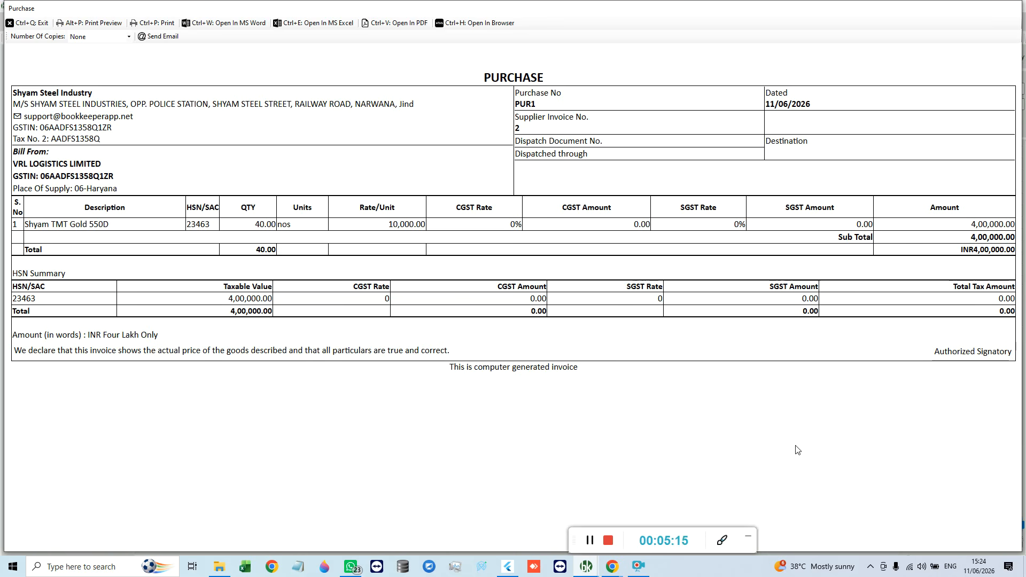
{"action": "key", "text": "ctrl+q"}
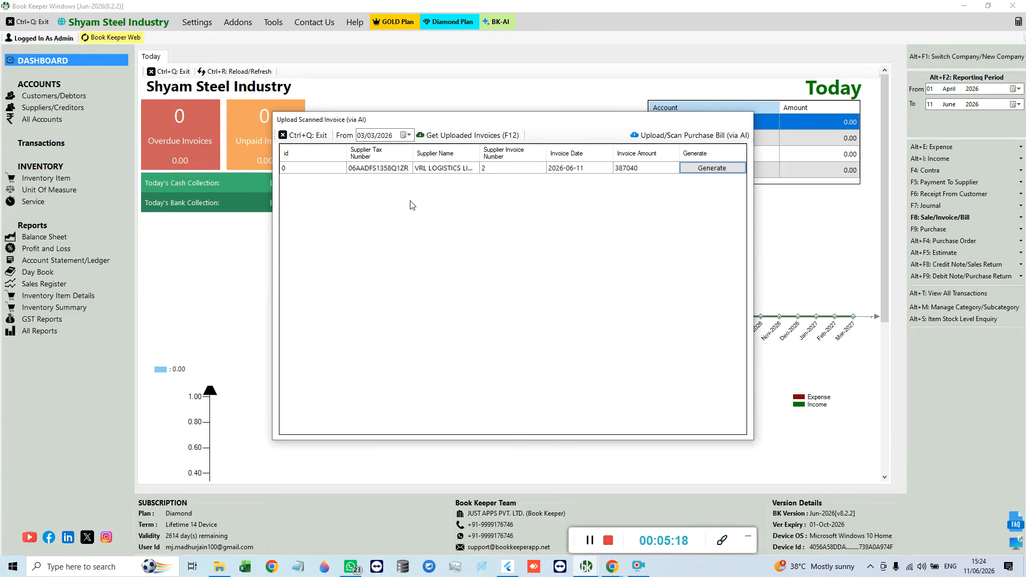
{"action": "left_click", "coordinate": [319, 140]}
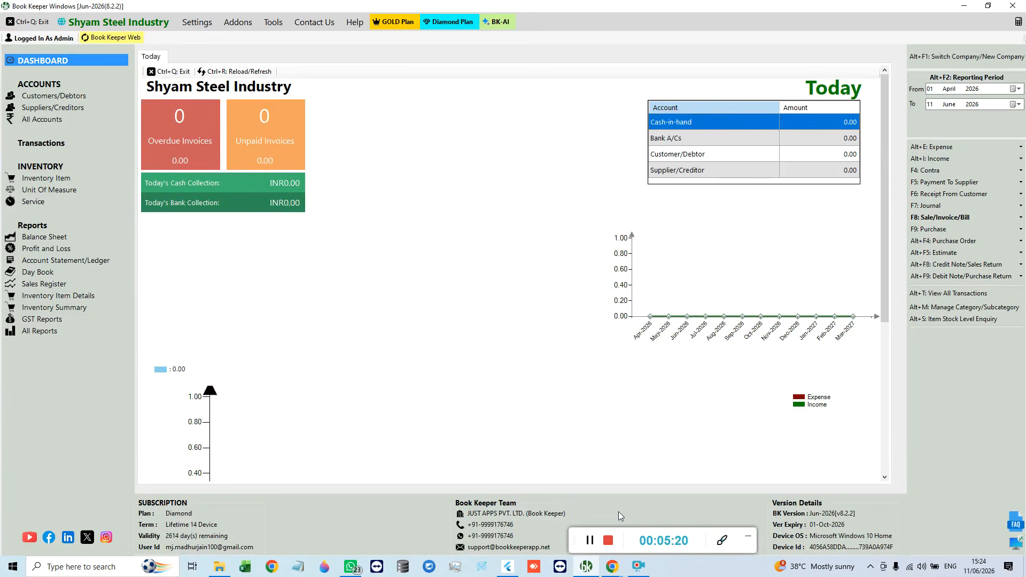
Switch to Book Keeper Web, view the upload options of its AI Upload / Scan Bill feature and return to the dashboard
{"action": "left_click", "coordinate": [508, 566]}
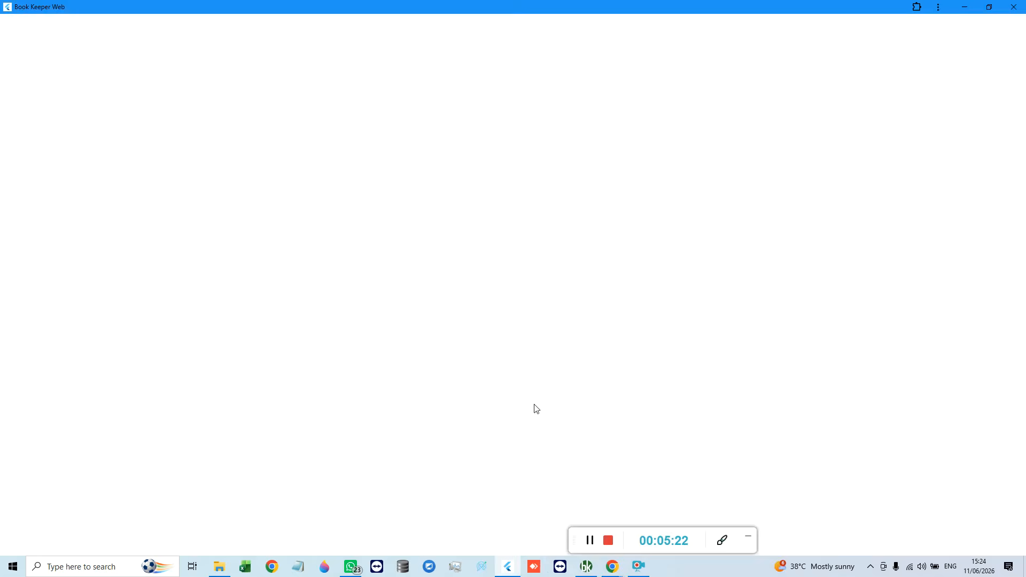
{"action": "left_click", "coordinate": [602, 34]}
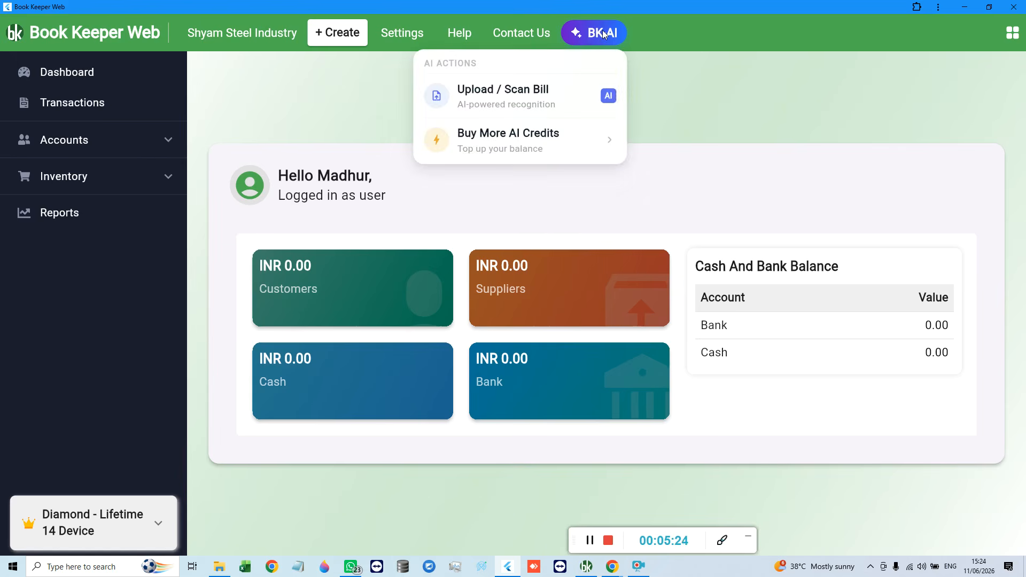
{"action": "left_click", "coordinate": [532, 103]}
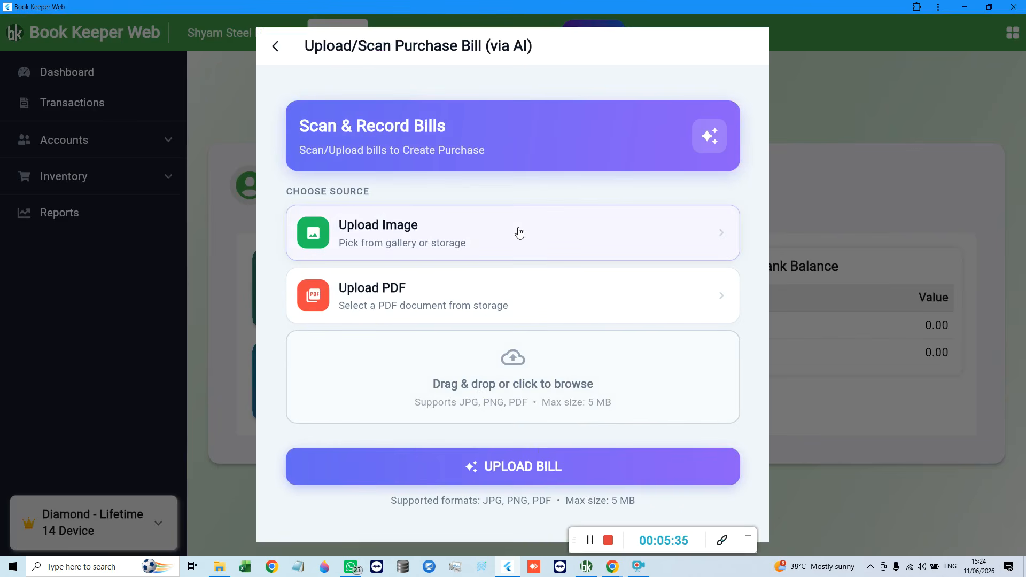
{"action": "left_click", "coordinate": [275, 46]}
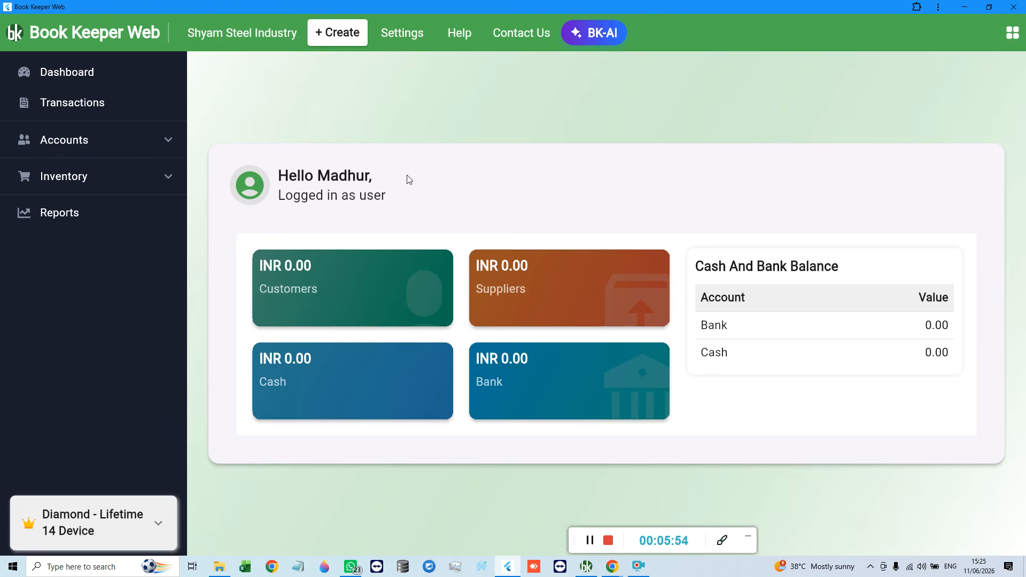
Show the Book Keeper Team's contact details in Book Keeper Web
{"action": "left_click", "coordinate": [517, 36]}
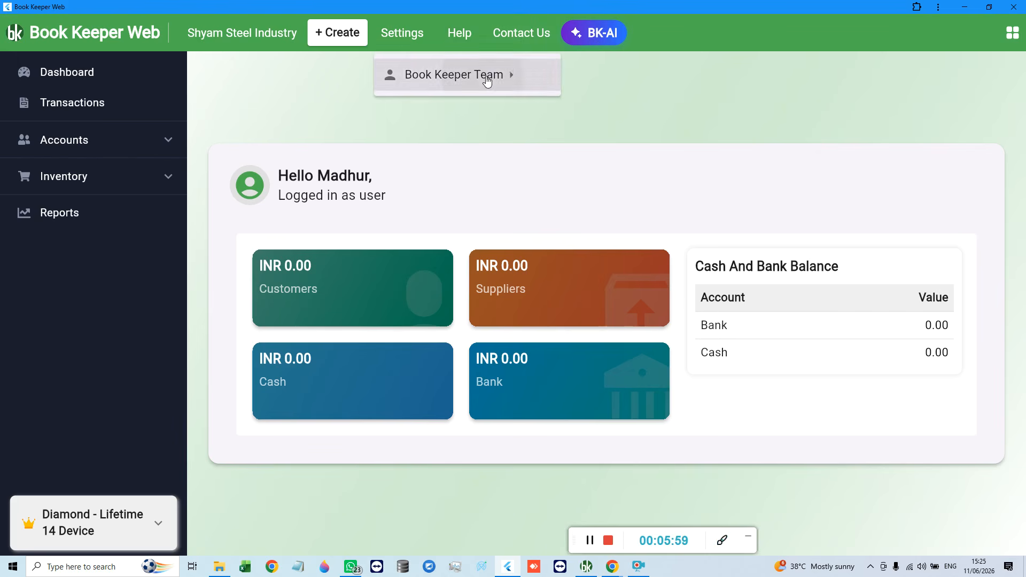
{"action": "left_click", "coordinate": [486, 77]}
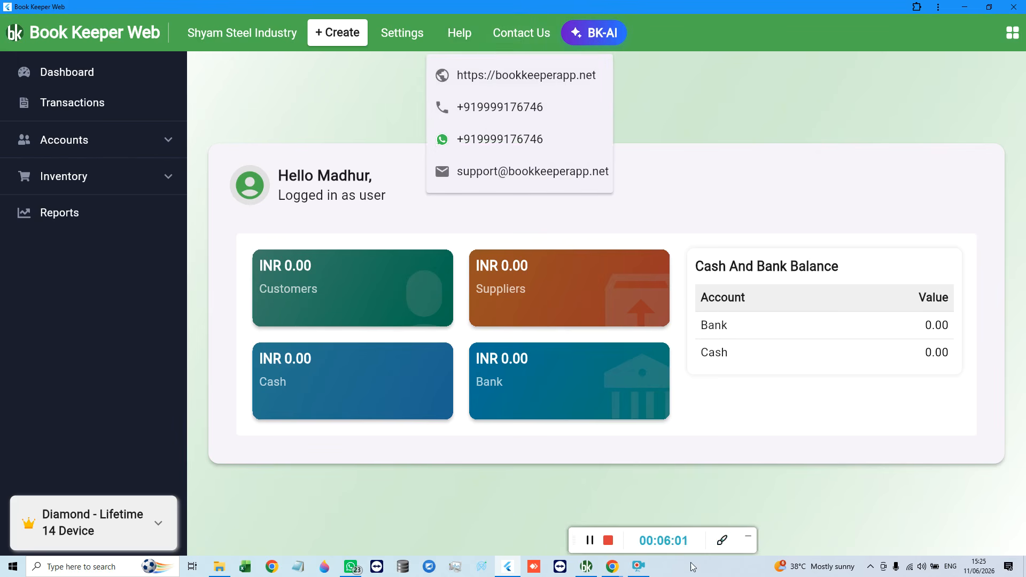